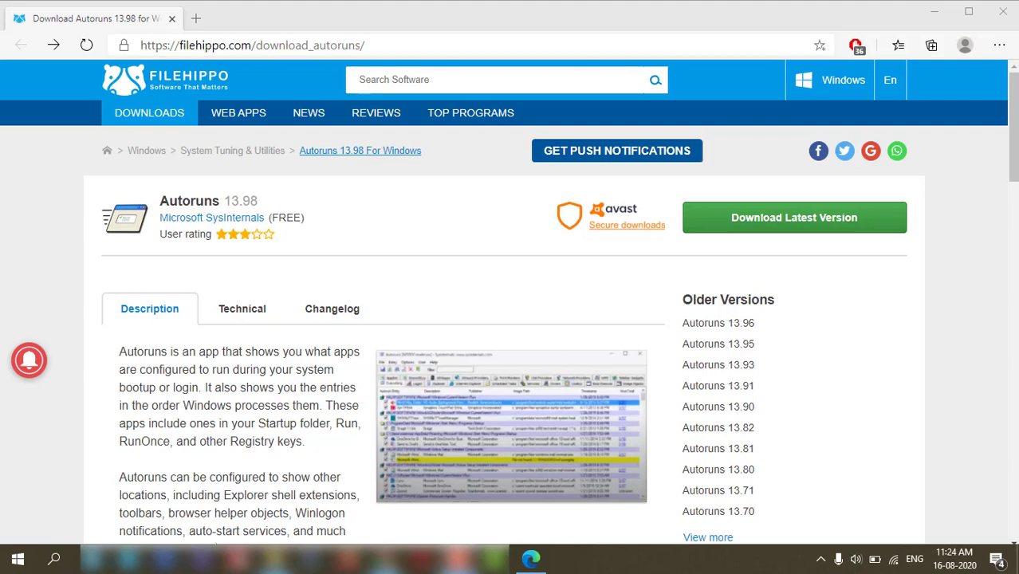
- Run AutorunsPortable.exe from the AutorunsPortable folder as administrator
key("alt+Tab")
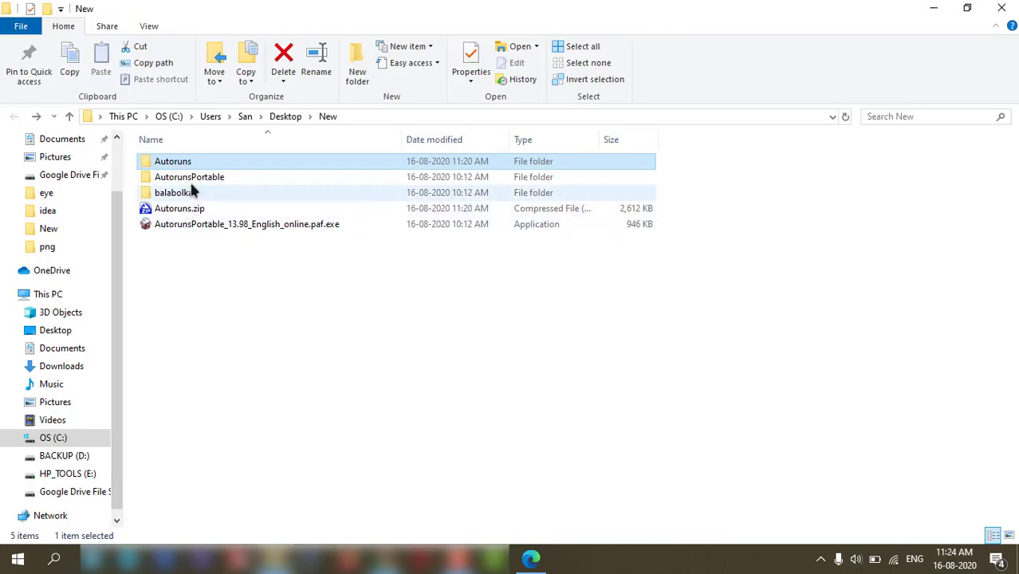
double_click(190, 177)
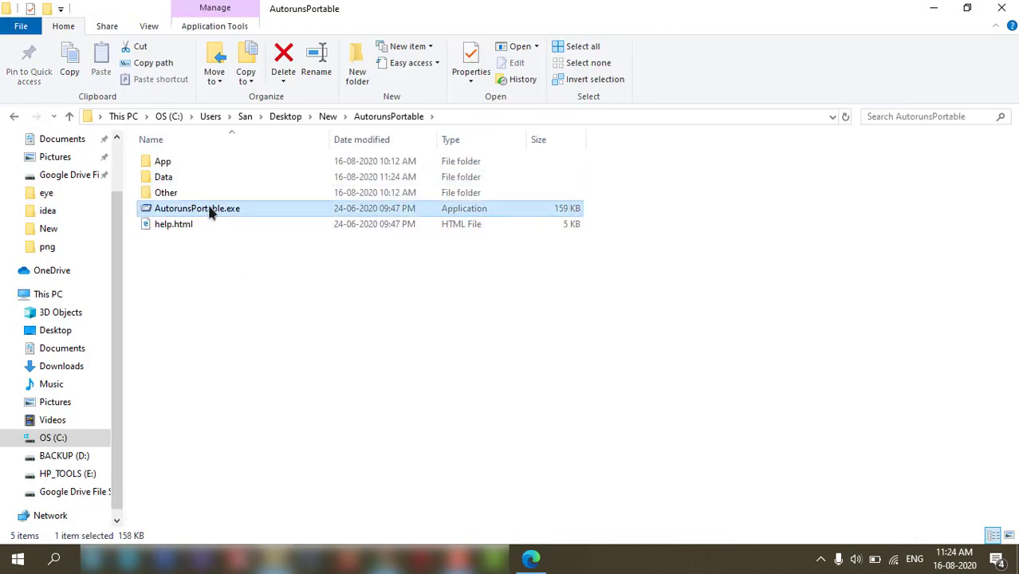
right_click(209, 207)
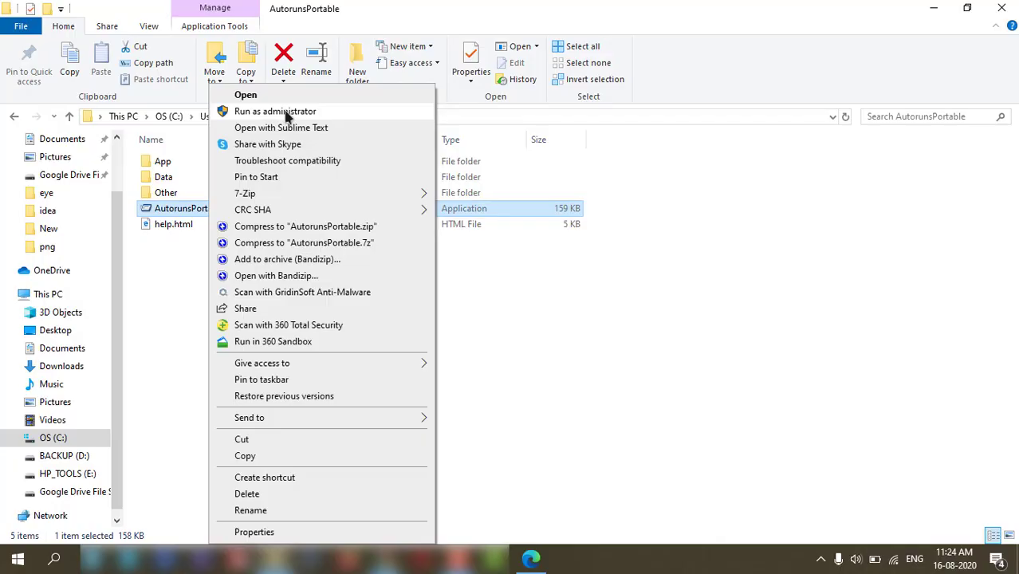
left_click(285, 111)
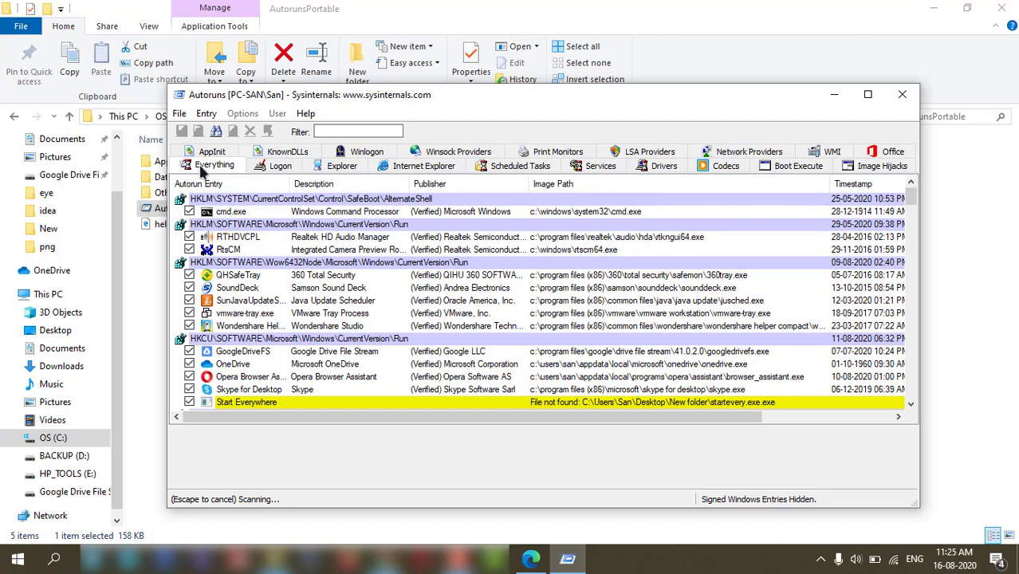
- Review the Logon, Explorer, Internet Explorer, Scheduled Tasks, Services, Drivers, Codecs and Boot Execute entries
left_click(277, 167)
left_click(341, 168)
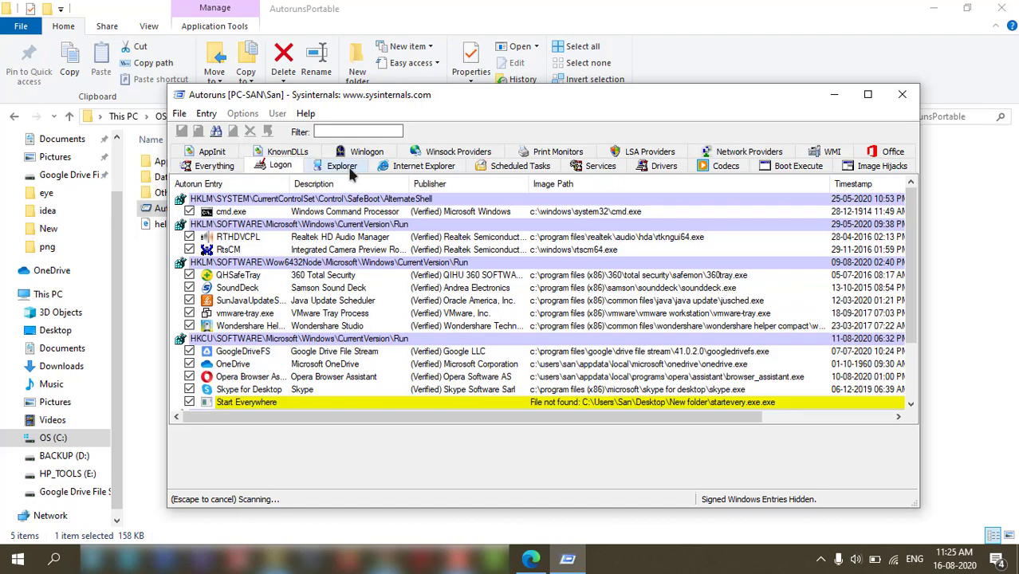
left_click(428, 169)
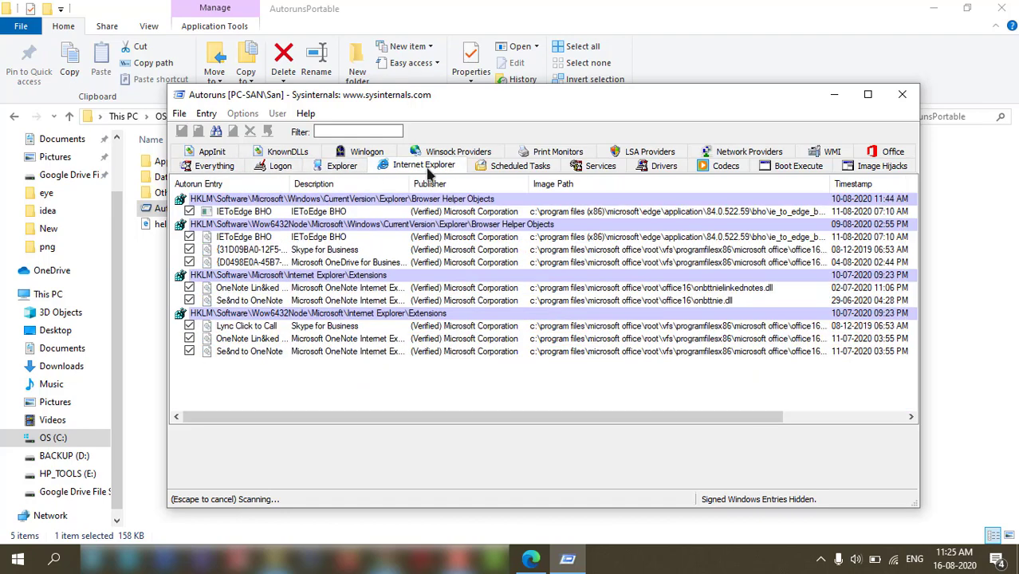
left_click(513, 168)
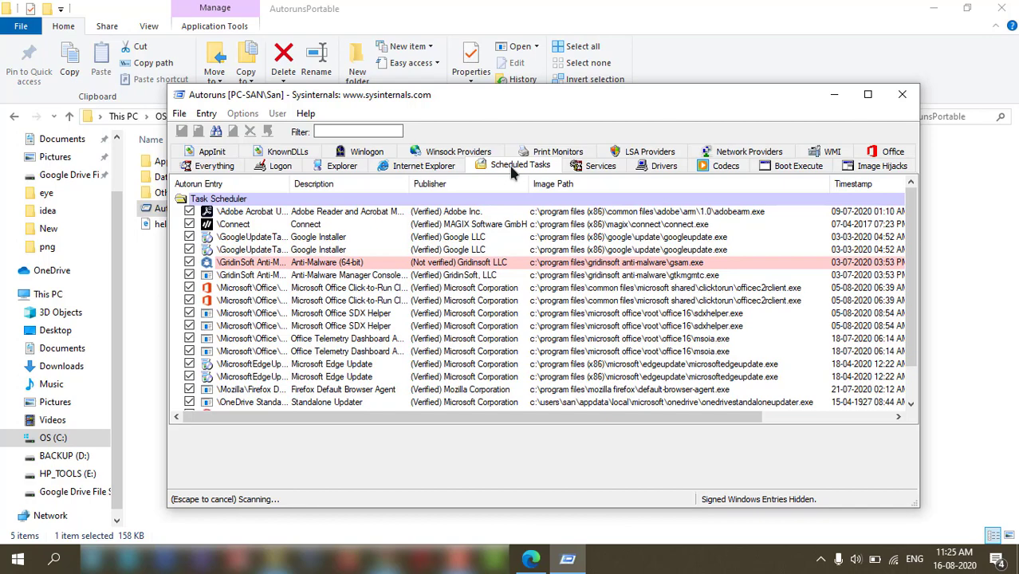
left_click(609, 169)
left_click(664, 168)
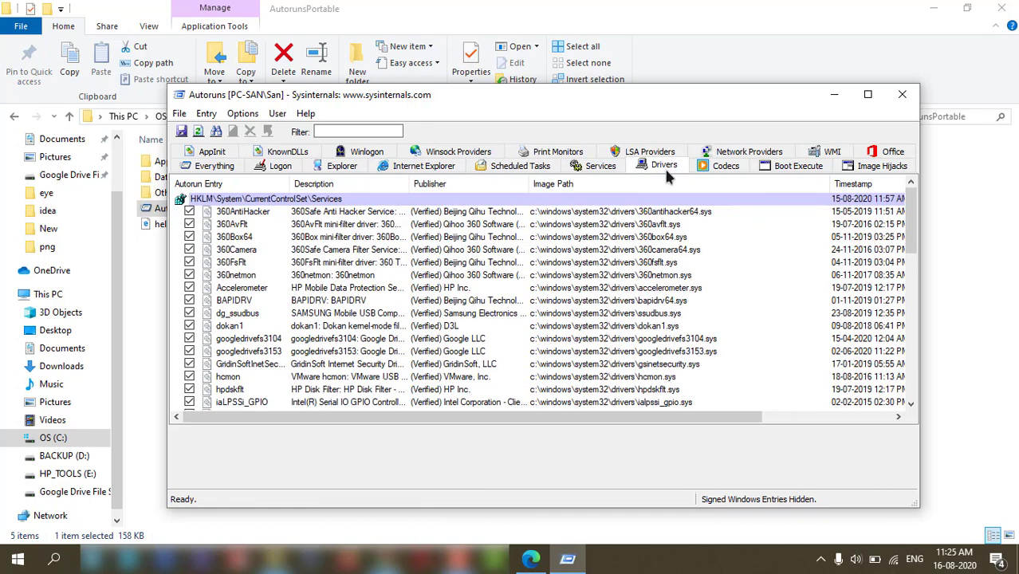
left_click(725, 169)
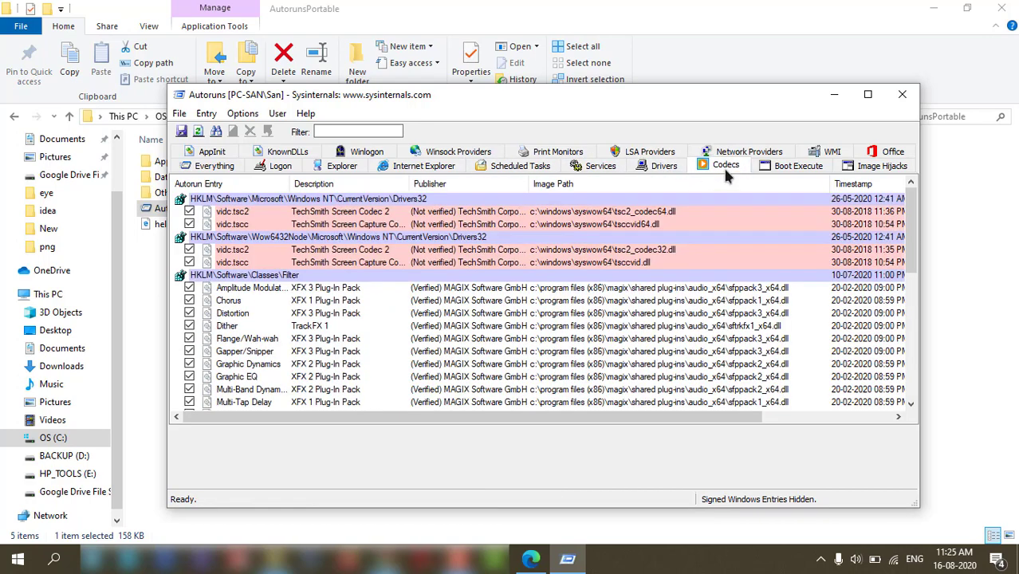
left_click(790, 166)
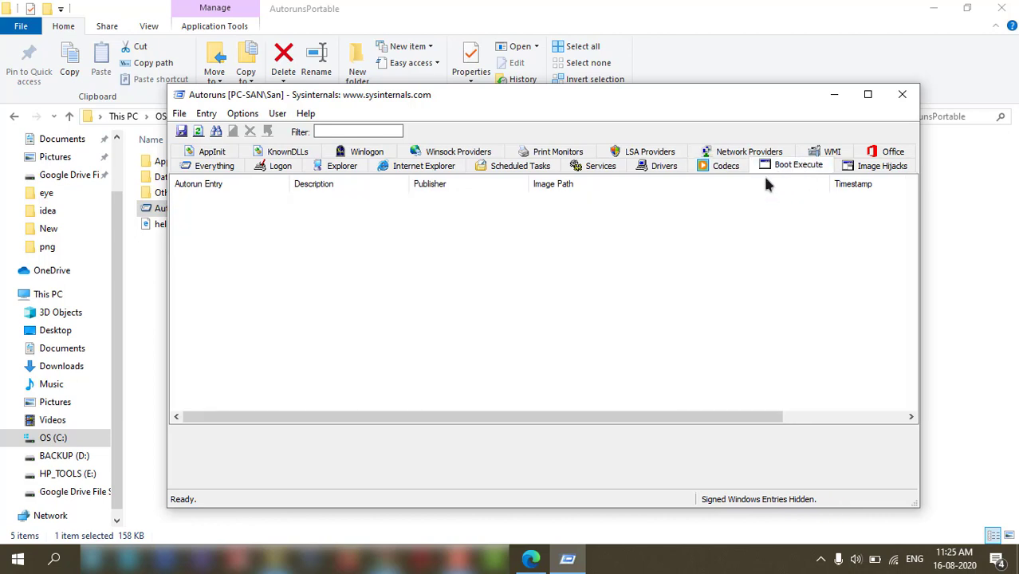
- Review the Office, Network Providers, Print Monitors, Winlogon and KnownDLLs entries
left_click(892, 151)
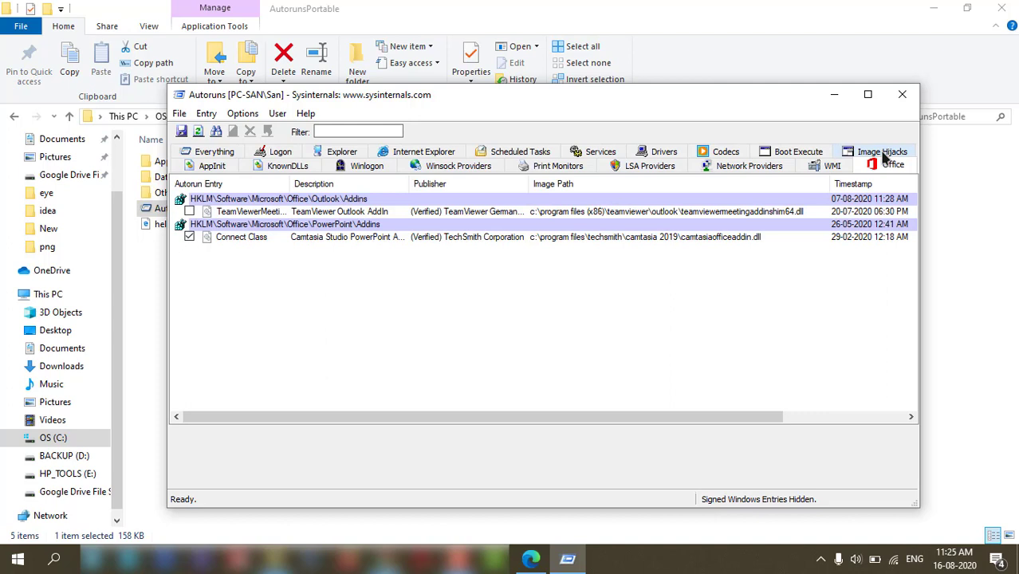
left_click(712, 166)
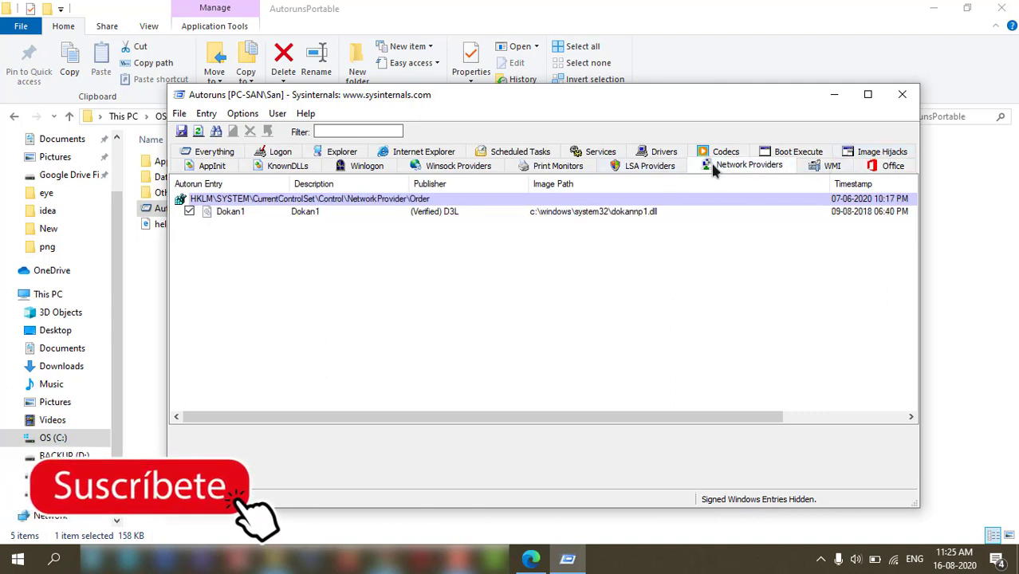
left_click(560, 167)
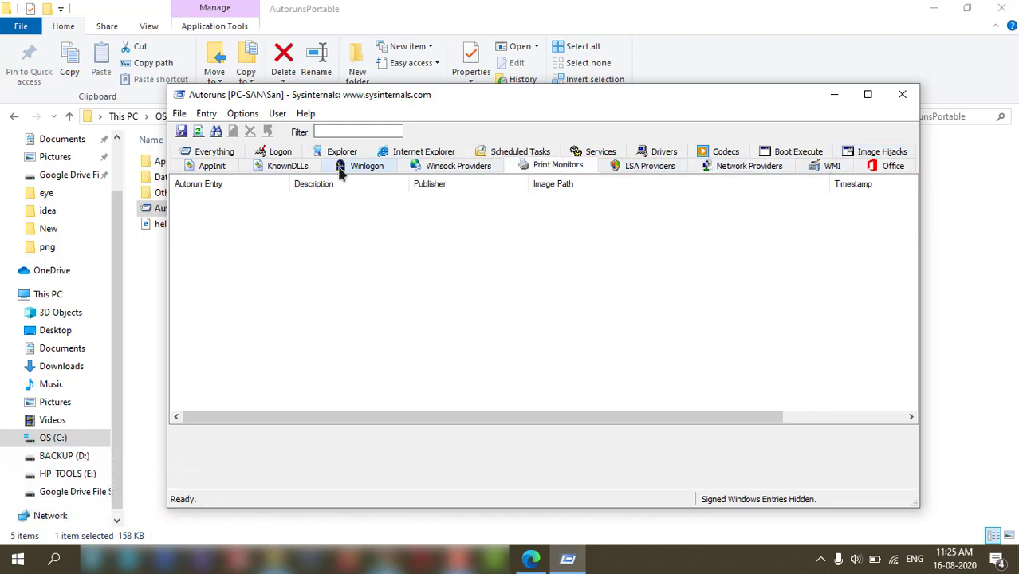
left_click(367, 167)
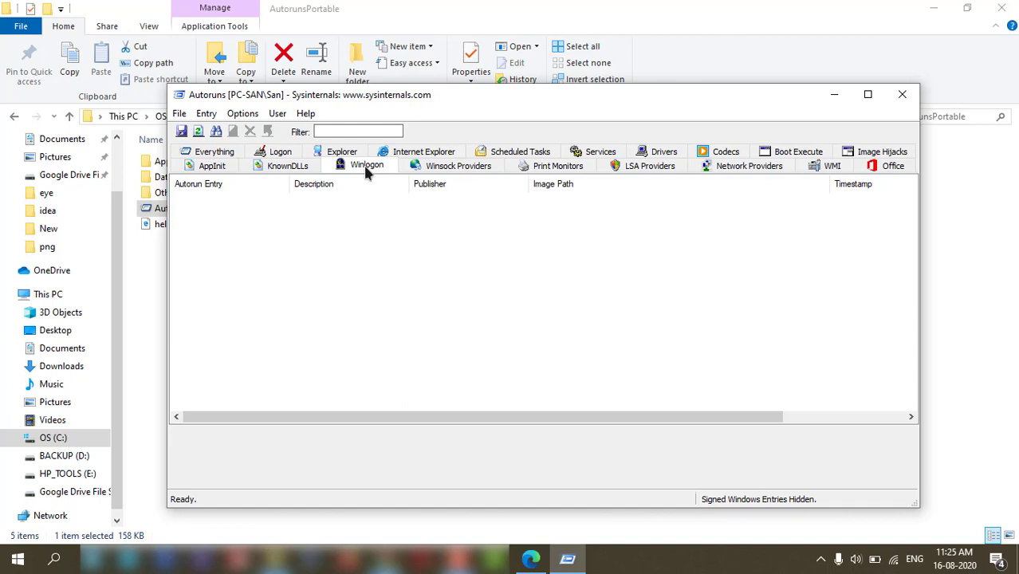
left_click(281, 167)
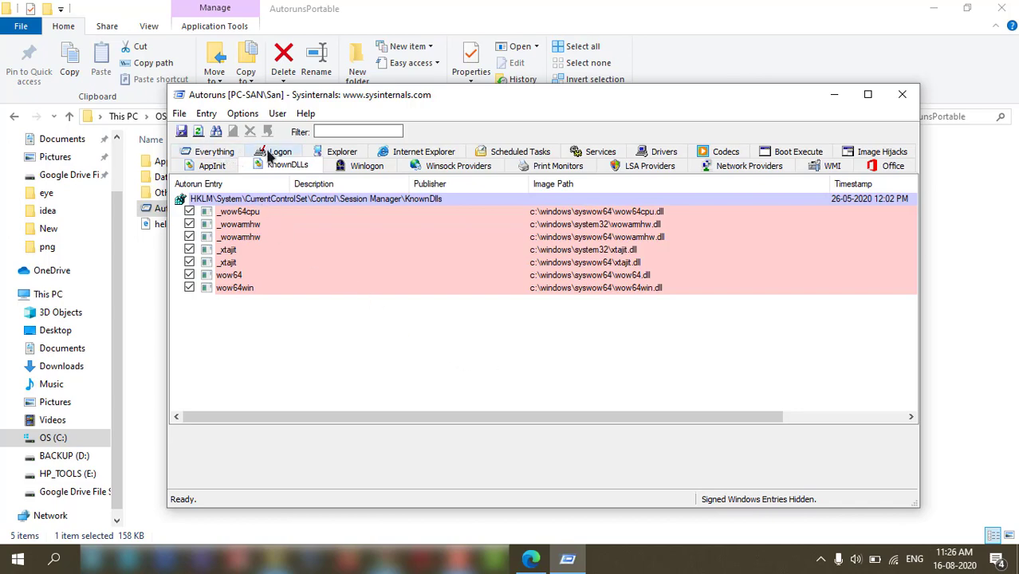
- Uncheck the broken Start Everywhere and the Skype for Desktop Logon entries
left_click(280, 155)
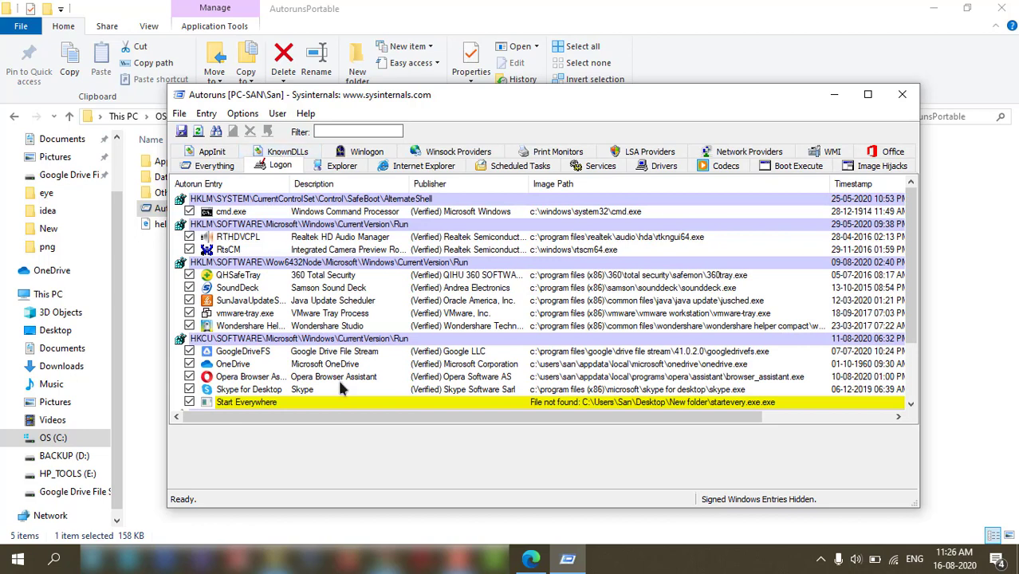
scroll(327, 313, "down", 2)
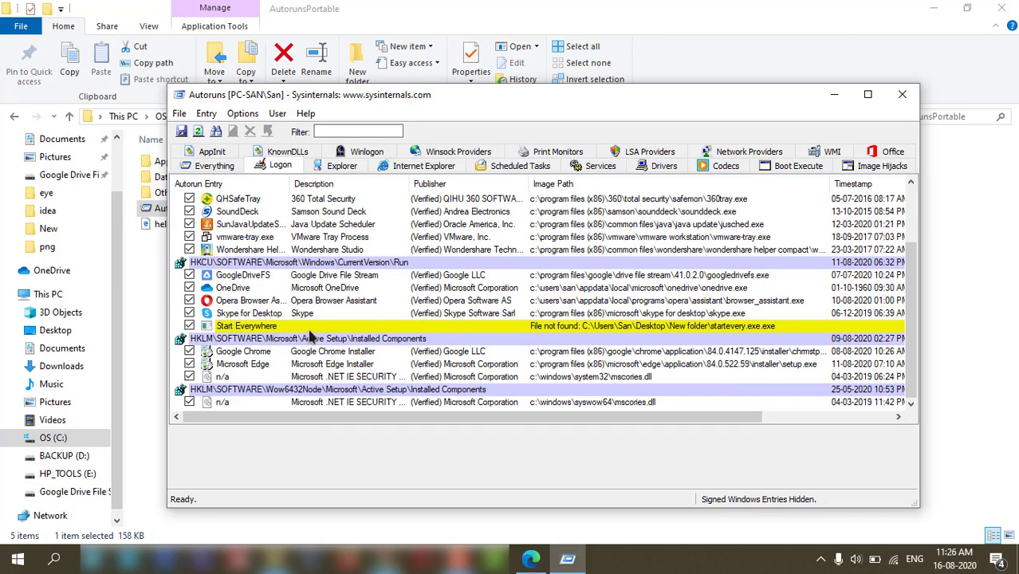
left_click(189, 326)
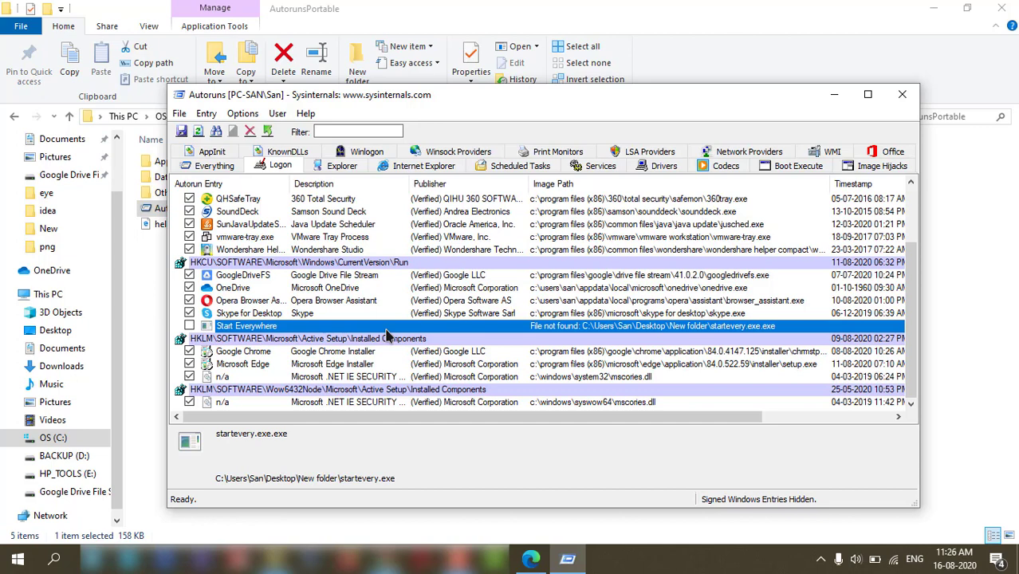
left_click(189, 313)
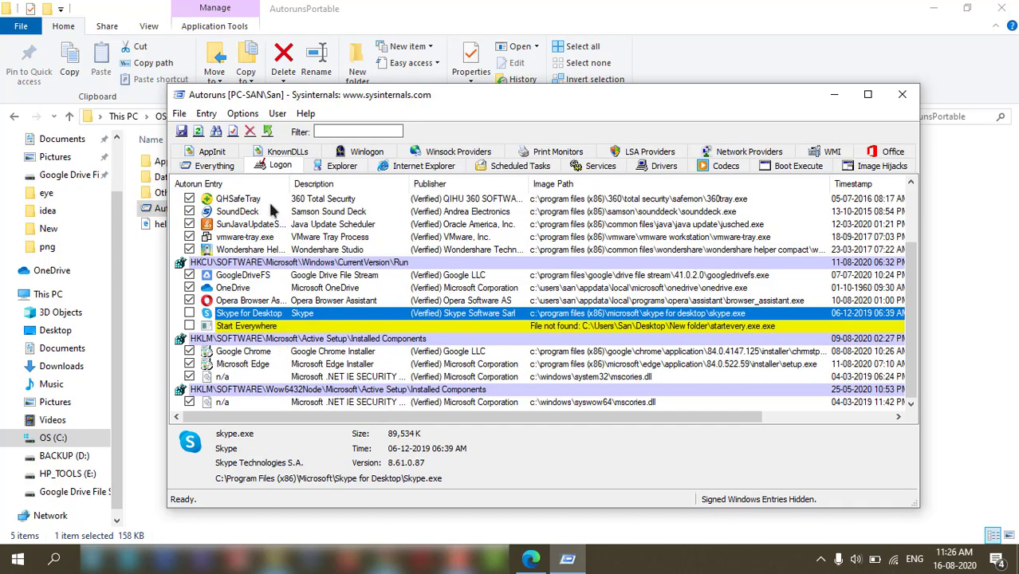
- Scroll through the Explorer, Internet Explorer and Scheduled Tasks autorun entries
left_click(341, 165)
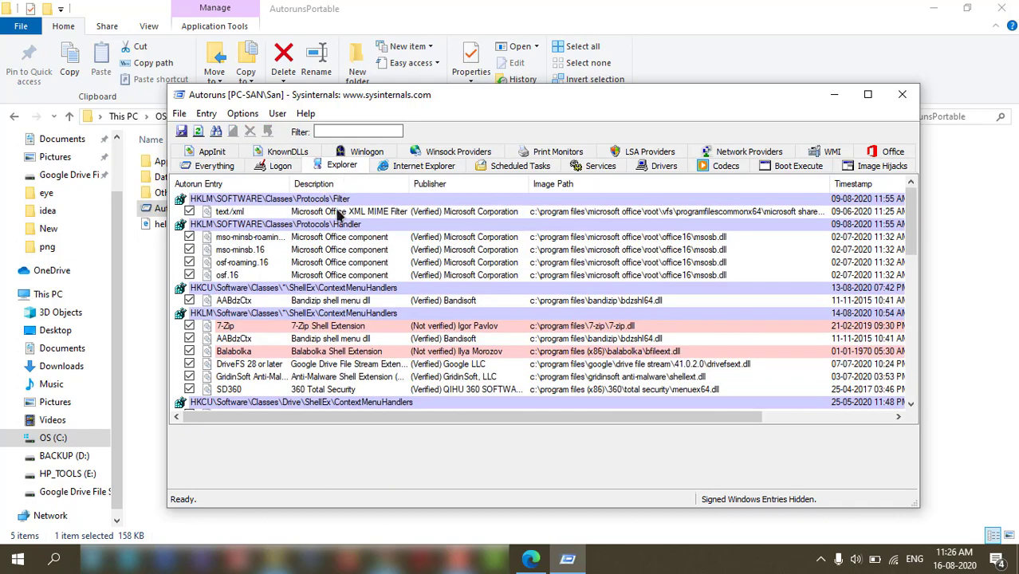
scroll(379, 316, "down", 5)
scroll(386, 331, "down", 3)
scroll(388, 348, "down", 3)
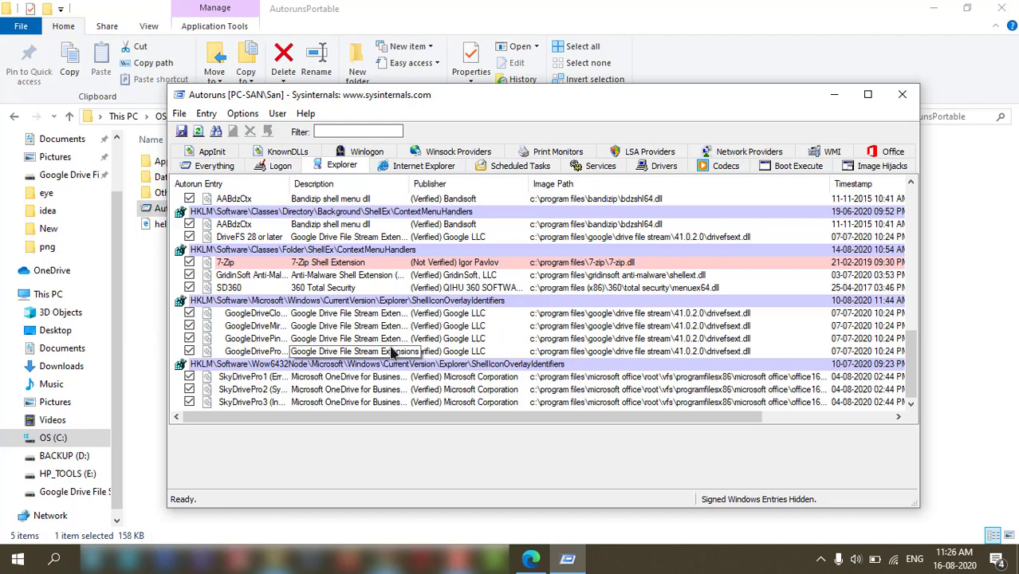
scroll(191, 359, "up", 3)
scroll(191, 359, "up", 4)
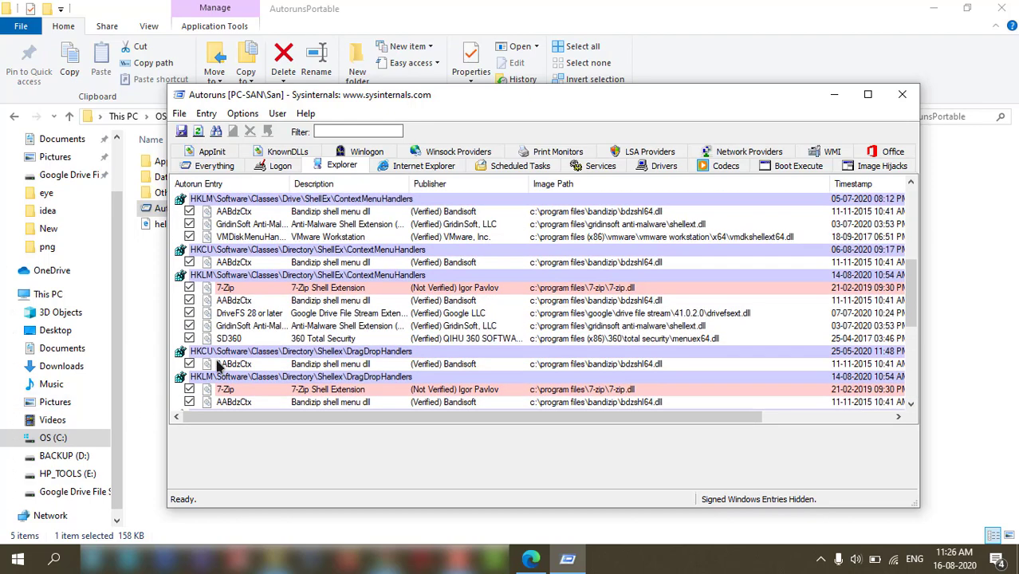
scroll(192, 359, "up", 3)
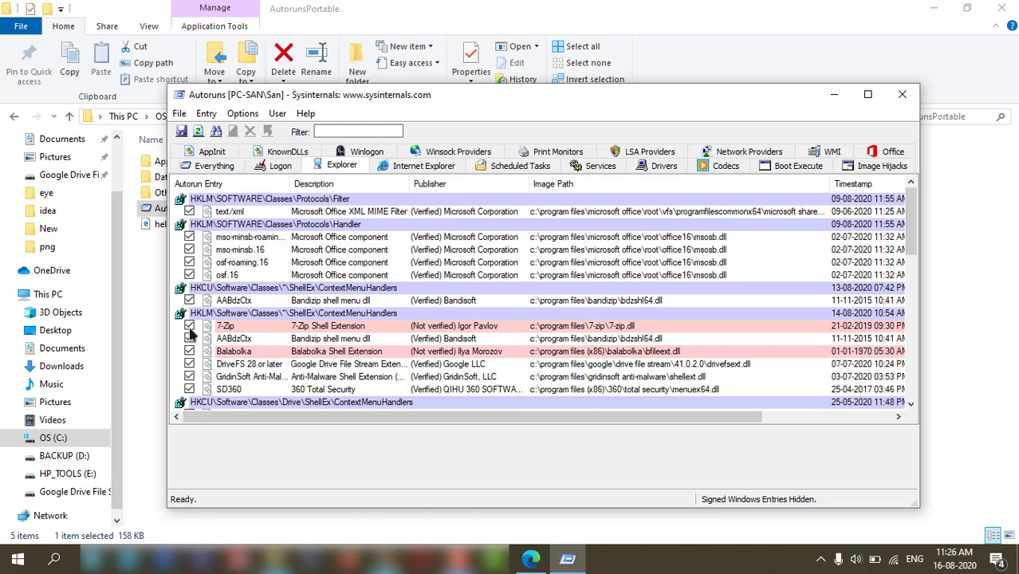
left_click(430, 168)
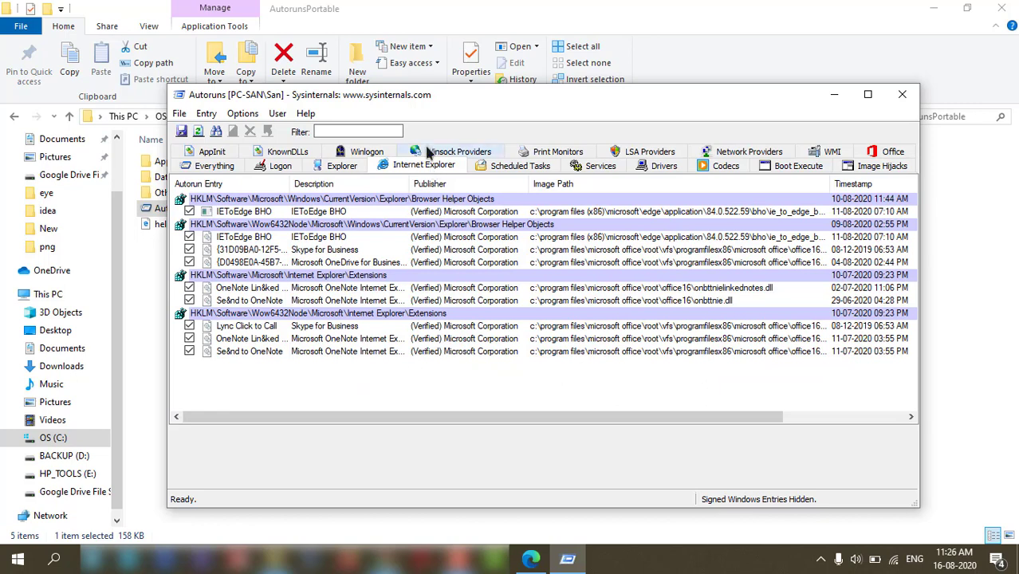
left_click(514, 169)
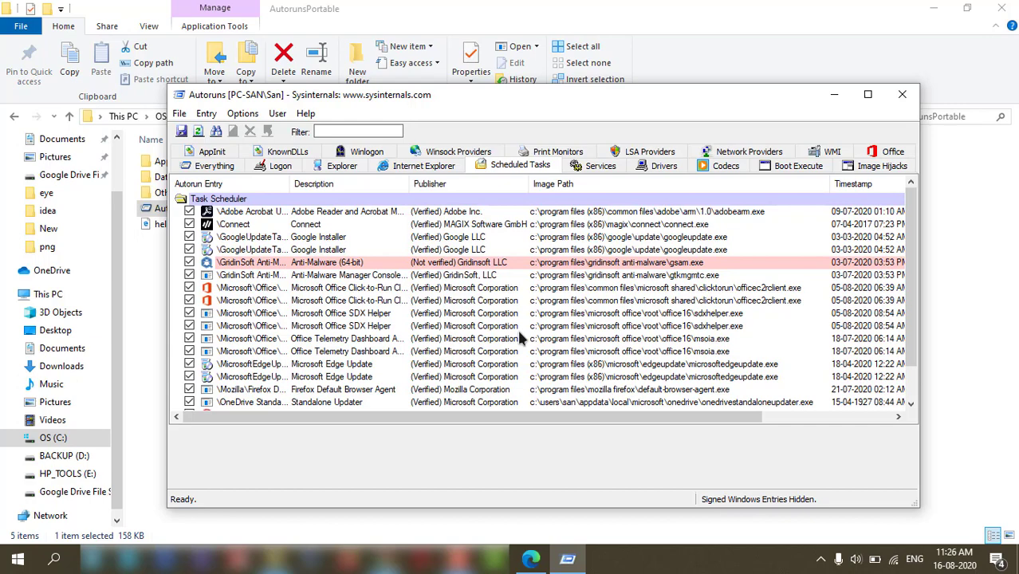
scroll(519, 332, "down", 1)
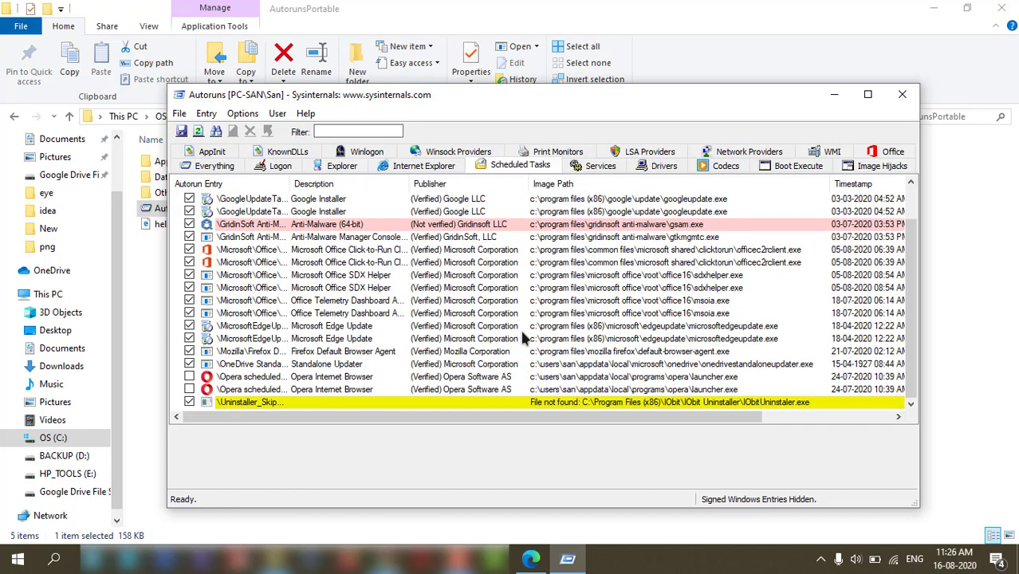
- Check Drivers and Boot Execute, then inspect the Vibrato and acuresizefilter.dll codec entries
left_click(662, 166)
left_click(718, 166)
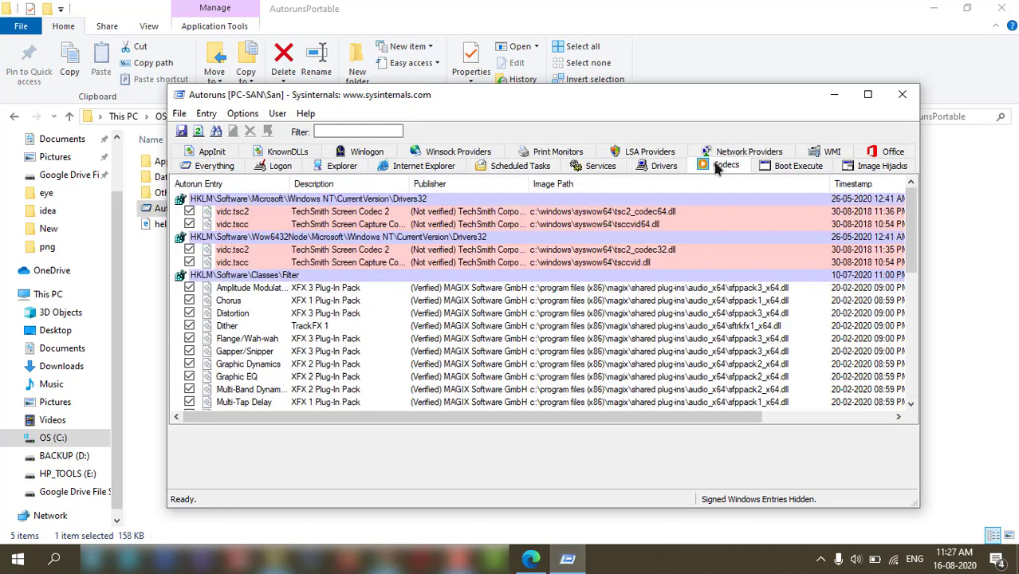
left_click(786, 166)
left_click(722, 166)
scroll(666, 339, "down", 6)
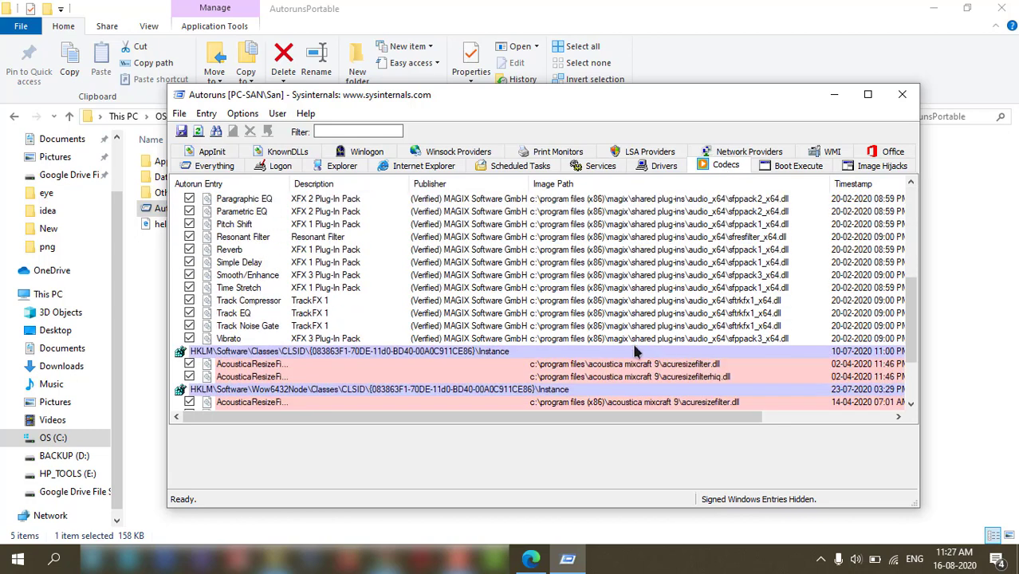
left_click(190, 341)
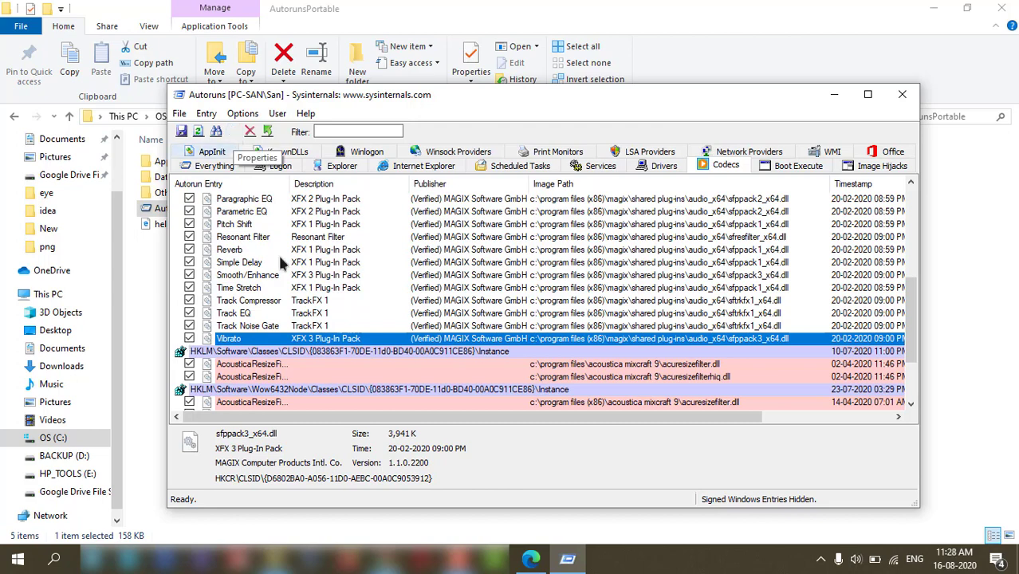
left_click(279, 365)
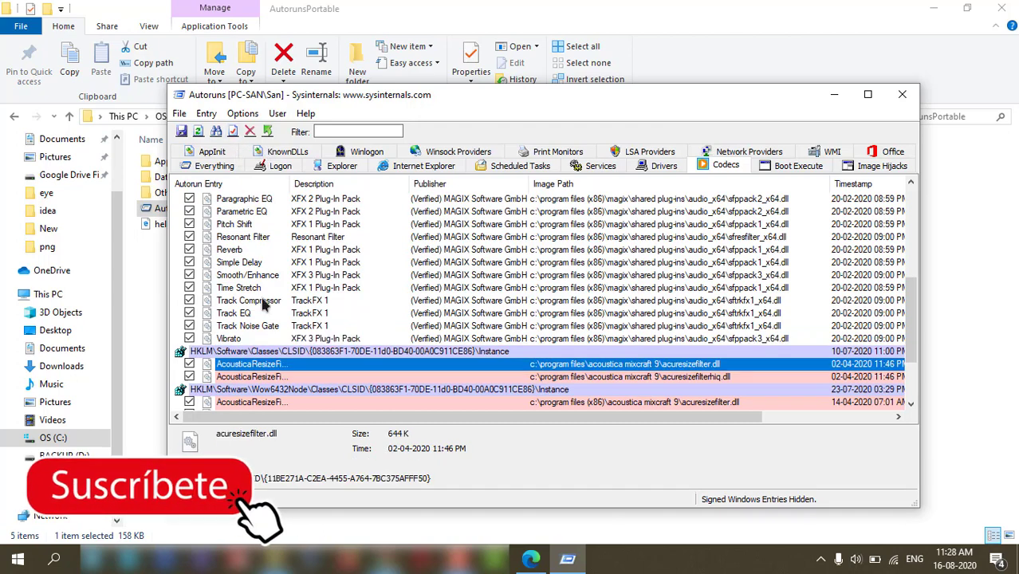
scroll(271, 254, "up", 2)
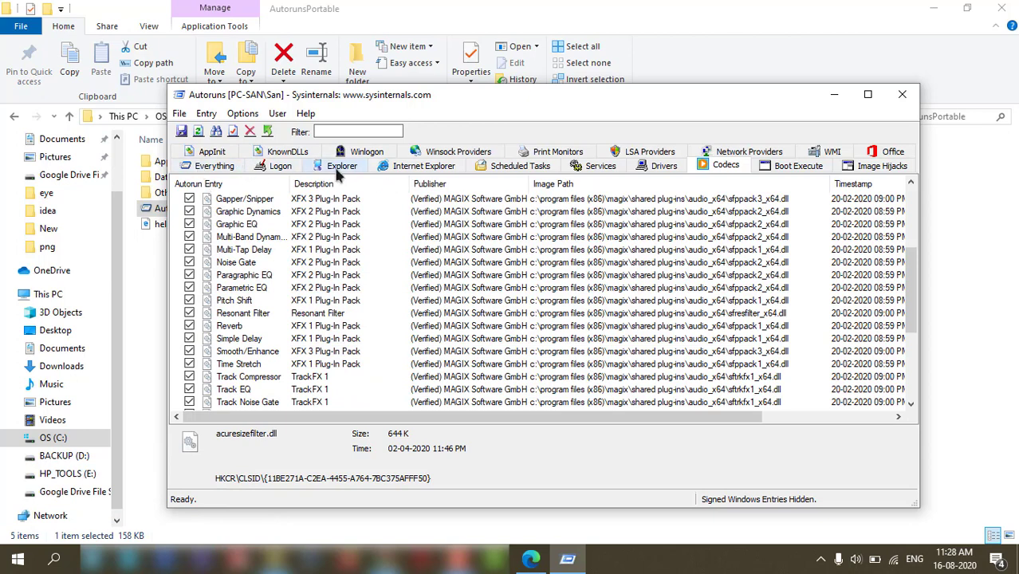
- Delete the Uninstaller_SkipUac scheduled task whose IObit Uninstaller file is missing
left_click(514, 168)
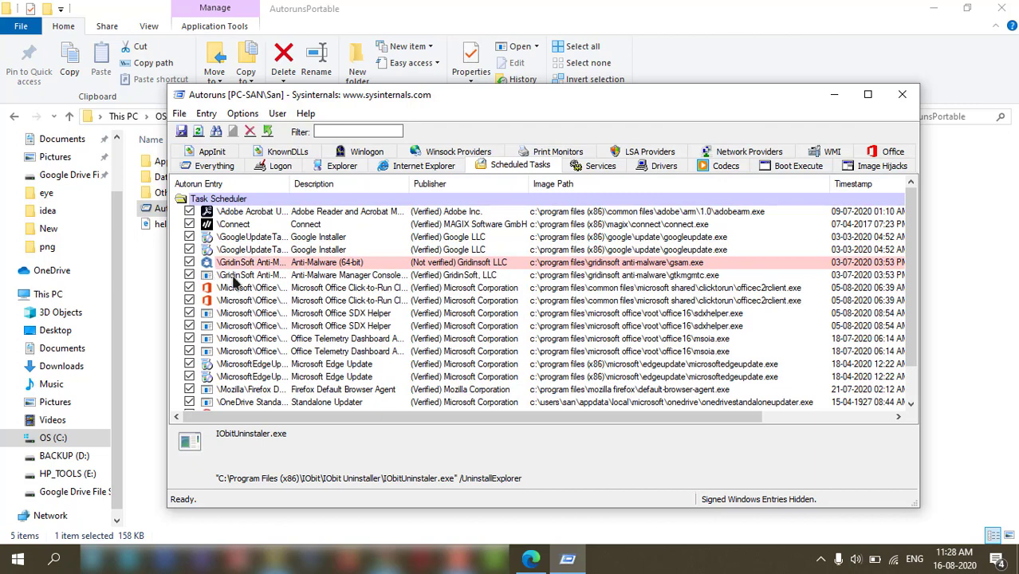
scroll(324, 355, "down", 1)
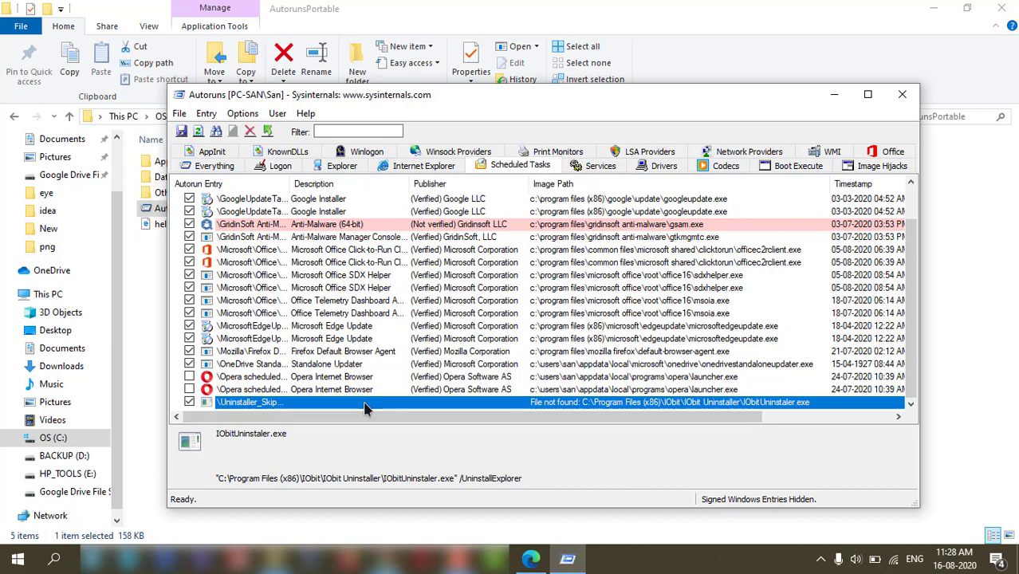
left_click(249, 132)
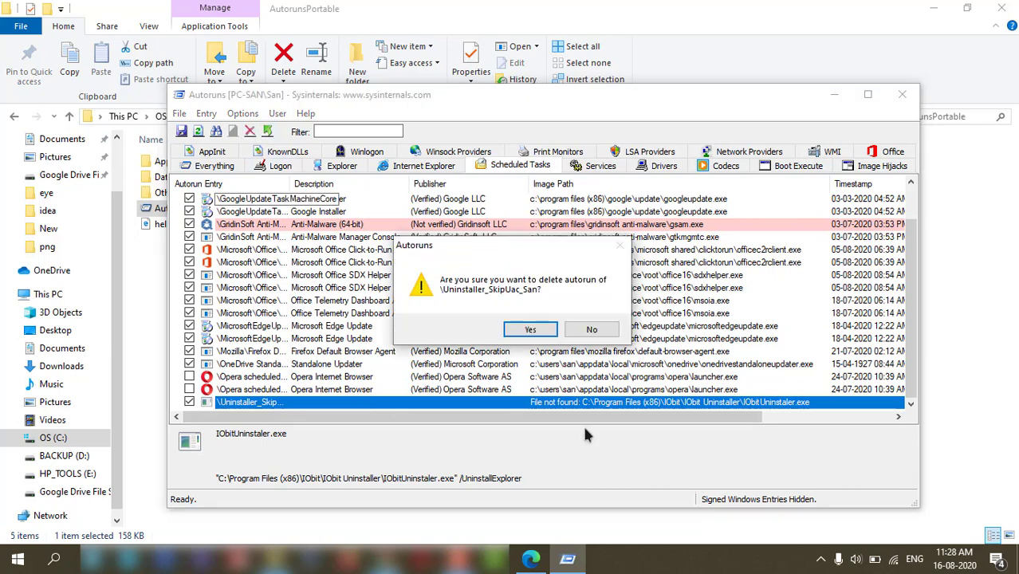
left_click(539, 330)
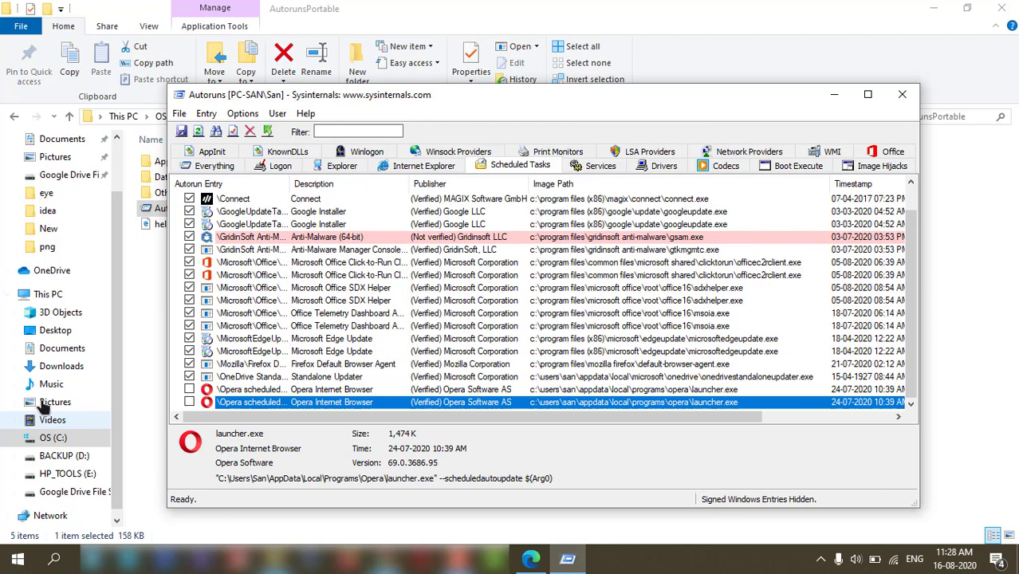